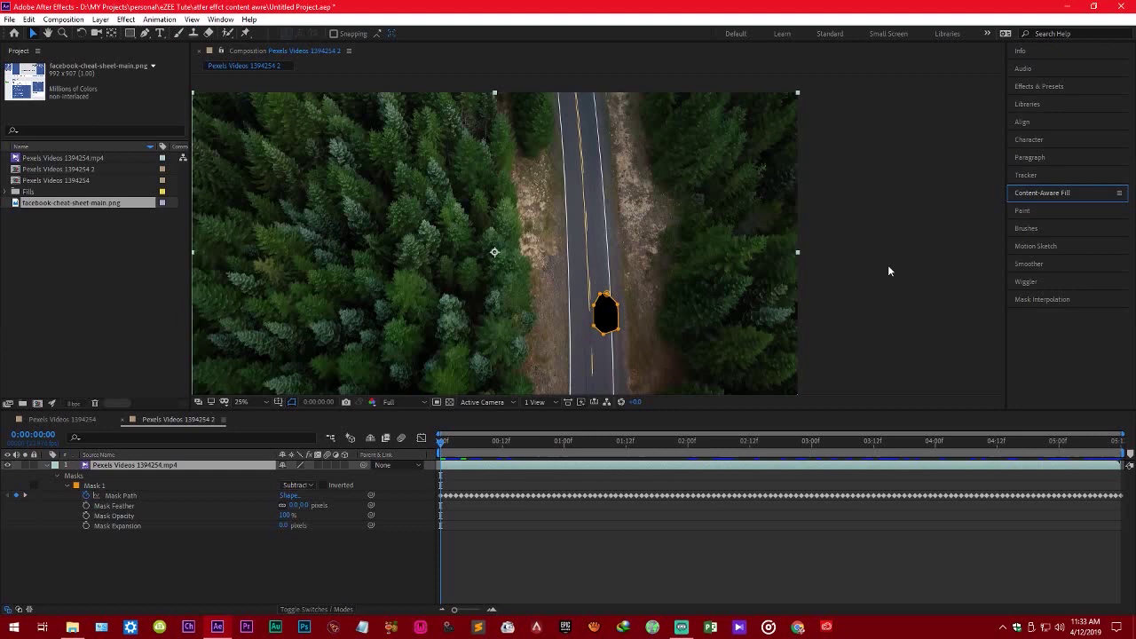
{"action": "scroll", "coordinate": [641, 351], "scroll_direction": "up", "scroll_amount": 2}
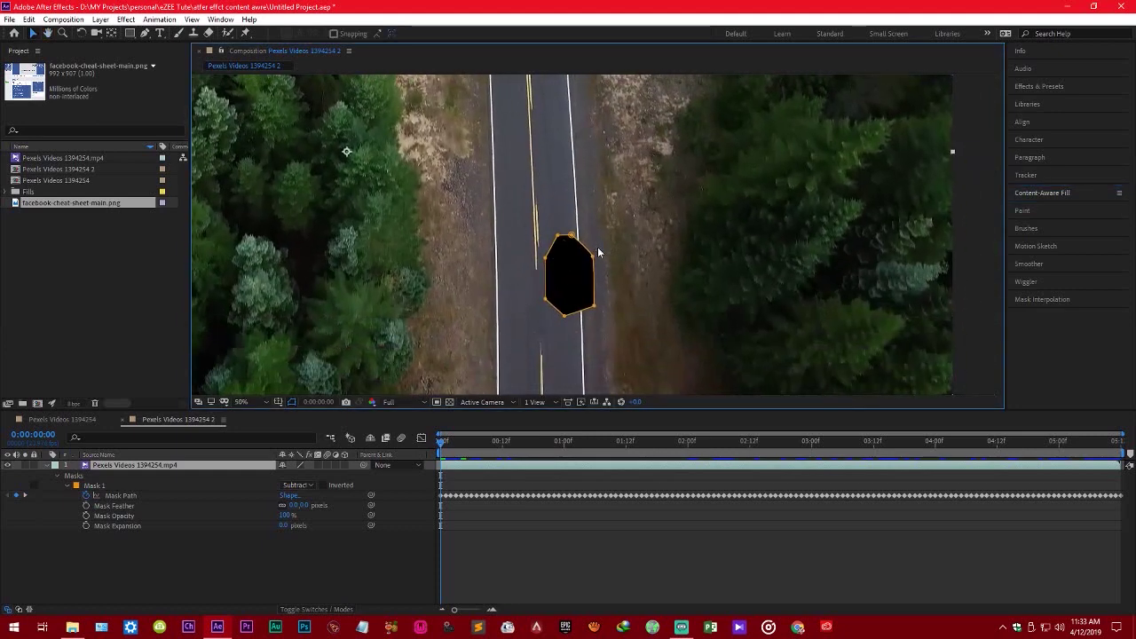
Step: Scrub the playhead to a later frame to check the car mask
{"action": "mouse_move", "coordinate": [444, 441]}
{"action": "left_mouse_down"}
{"action": "mouse_move", "coordinate": [561, 443]}
{"action": "mouse_move", "coordinate": [429, 441]}
{"action": "left_mouse_up"}
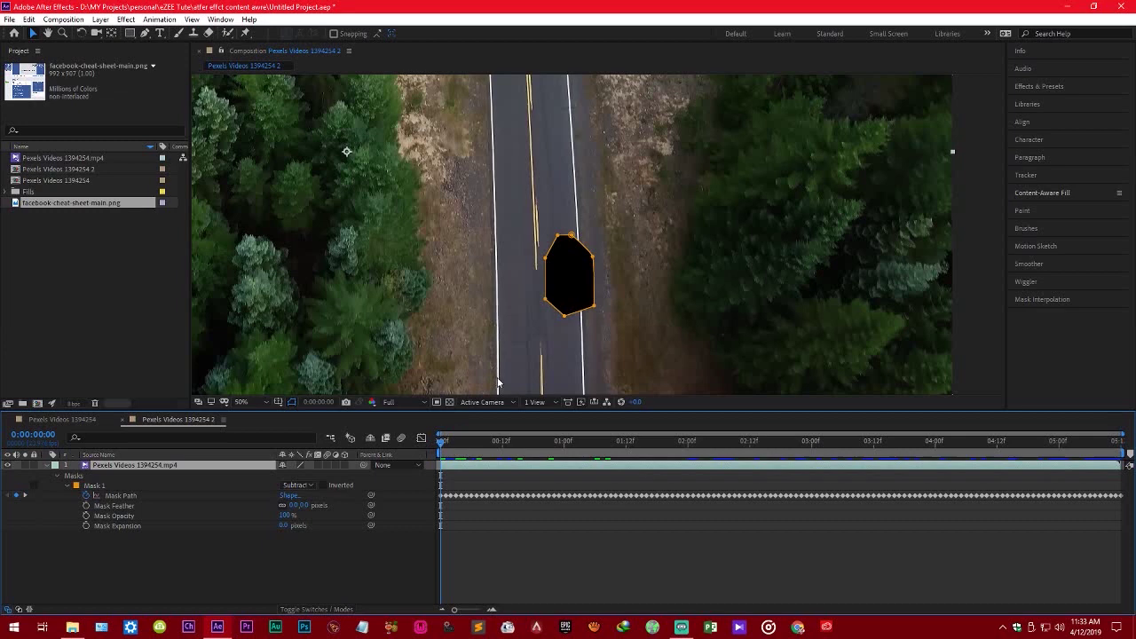
{"action": "left_click", "coordinate": [549, 513]}
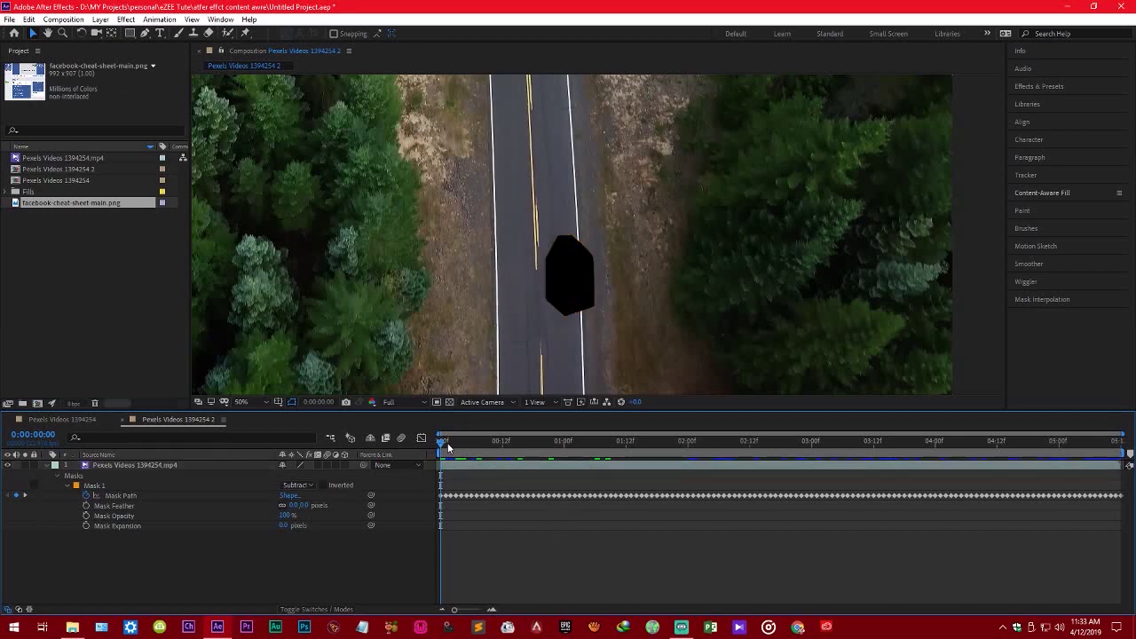
{"action": "left_click", "coordinate": [446, 446]}
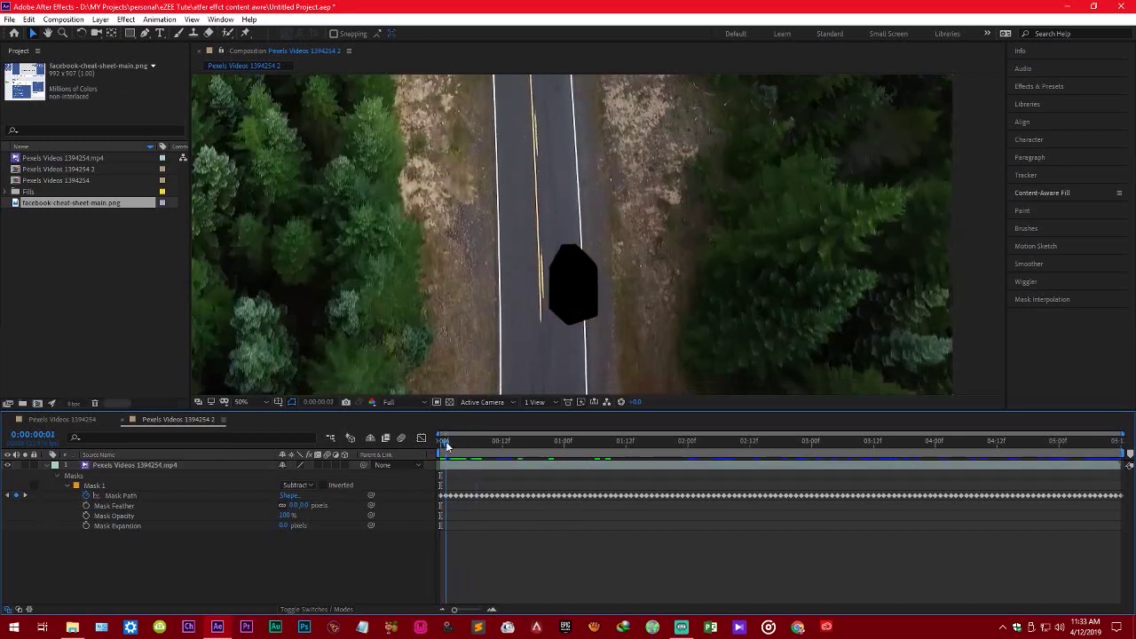
{"action": "key", "text": "Page_Up"}
{"action": "key", "text": "Page_Up"}
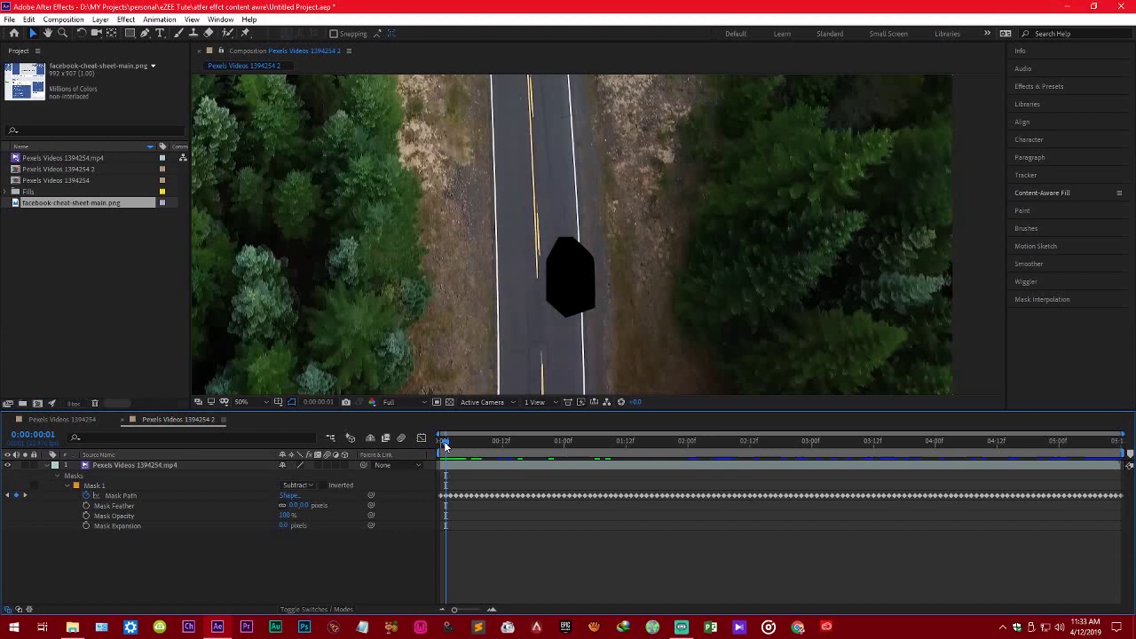
{"action": "left_click", "coordinate": [192, 469]}
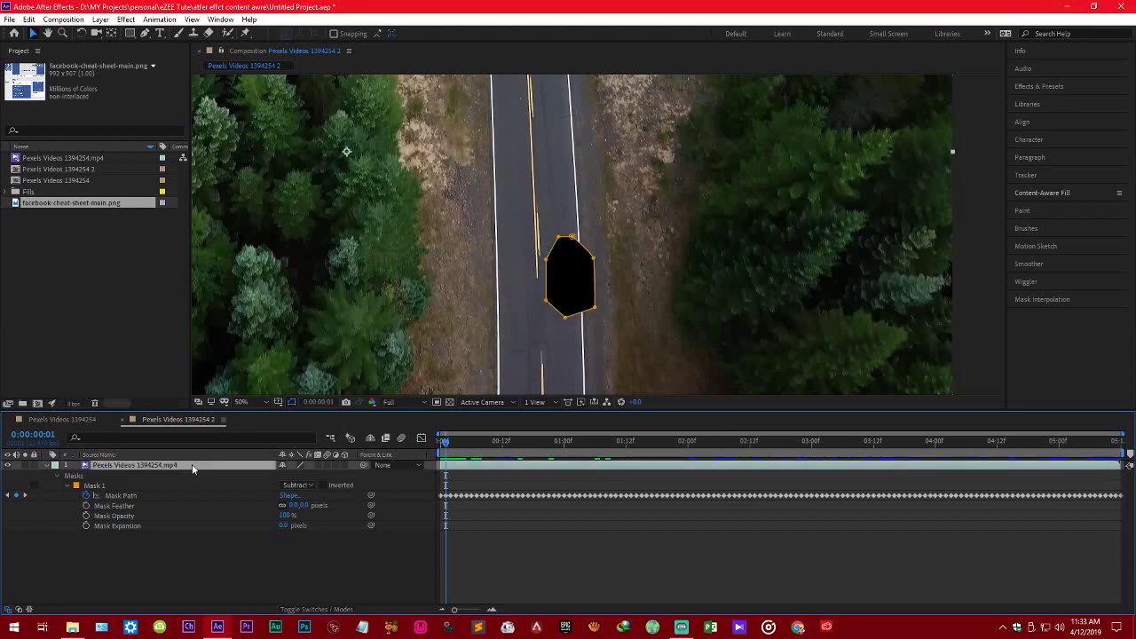
{"action": "left_click", "coordinate": [341, 496]}
{"action": "left_click", "coordinate": [298, 485]}
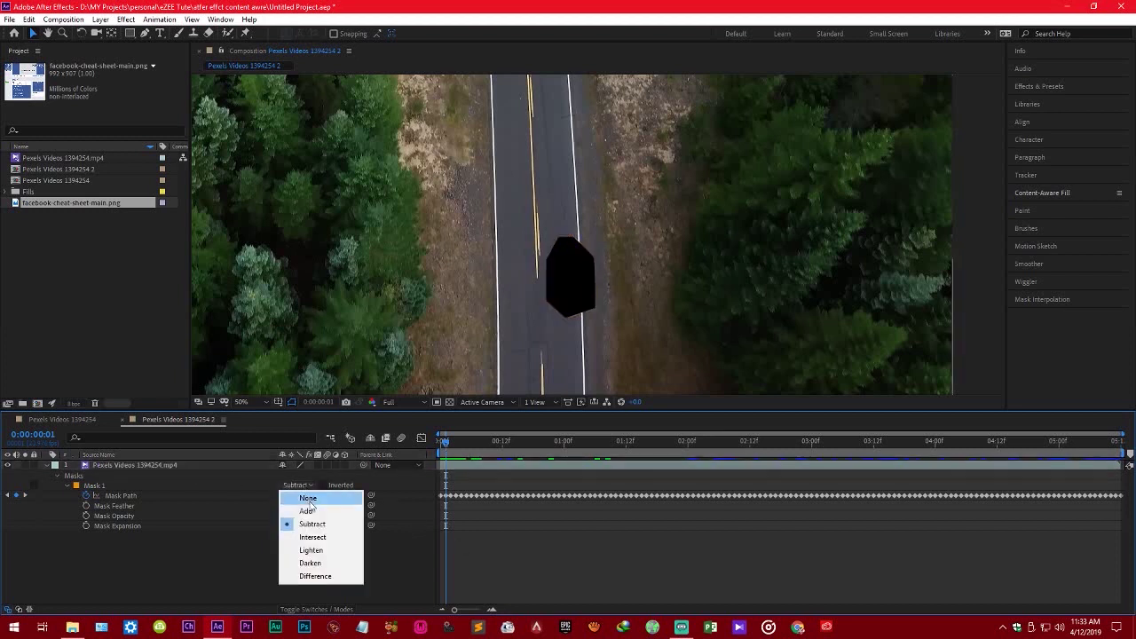
{"action": "left_click", "coordinate": [306, 486]}
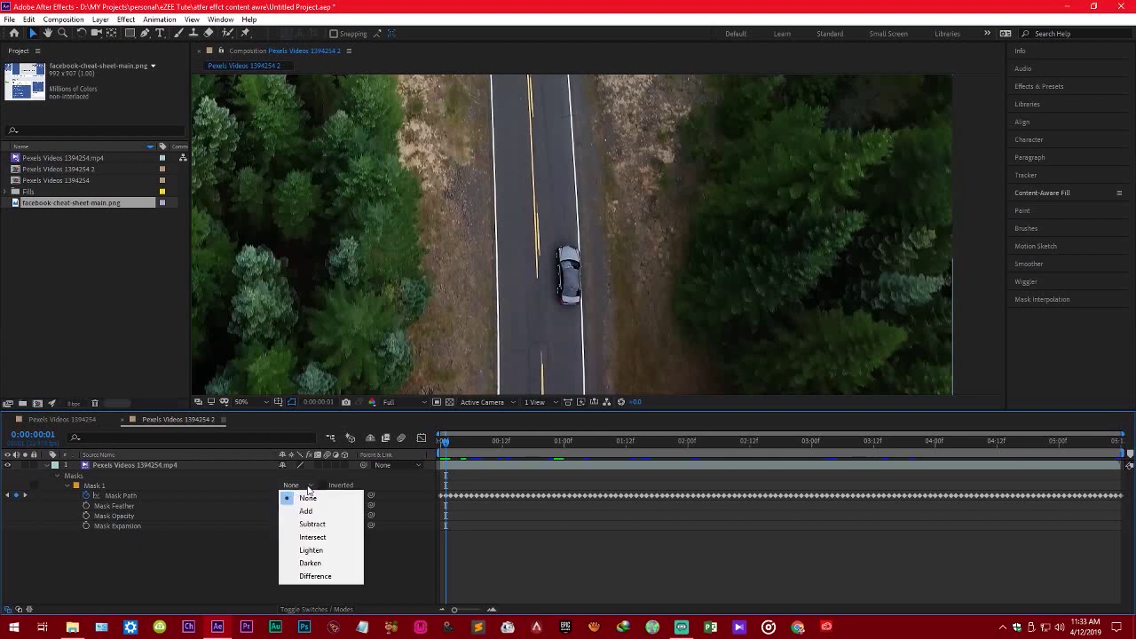
{"action": "left_click", "coordinate": [216, 592]}
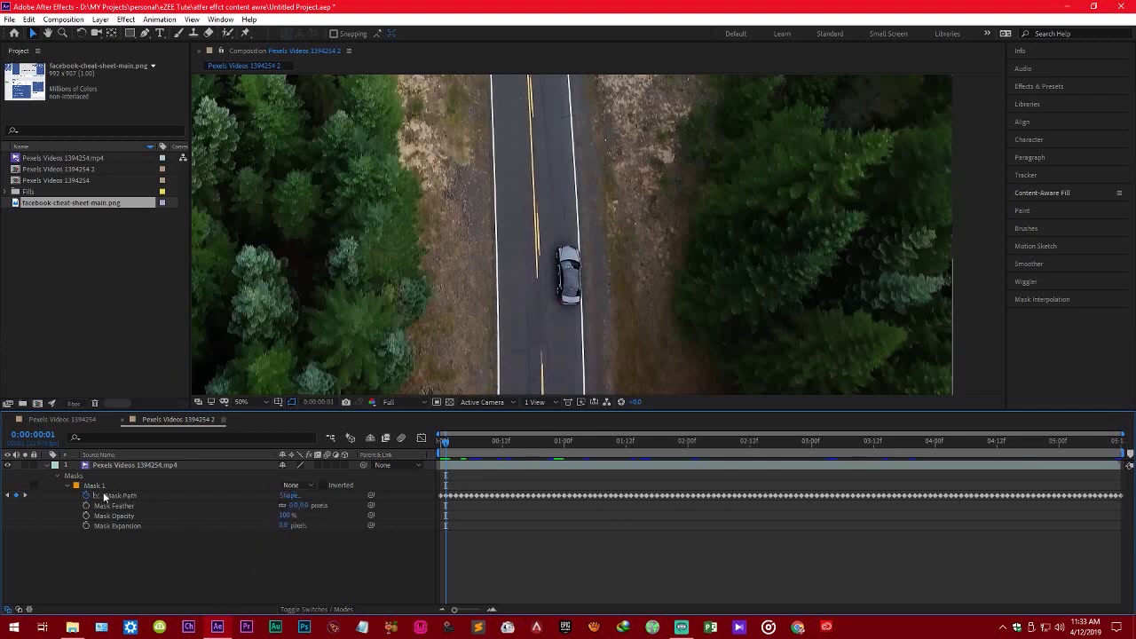
{"action": "left_click", "coordinate": [107, 484]}
{"action": "left_click", "coordinate": [309, 487]}
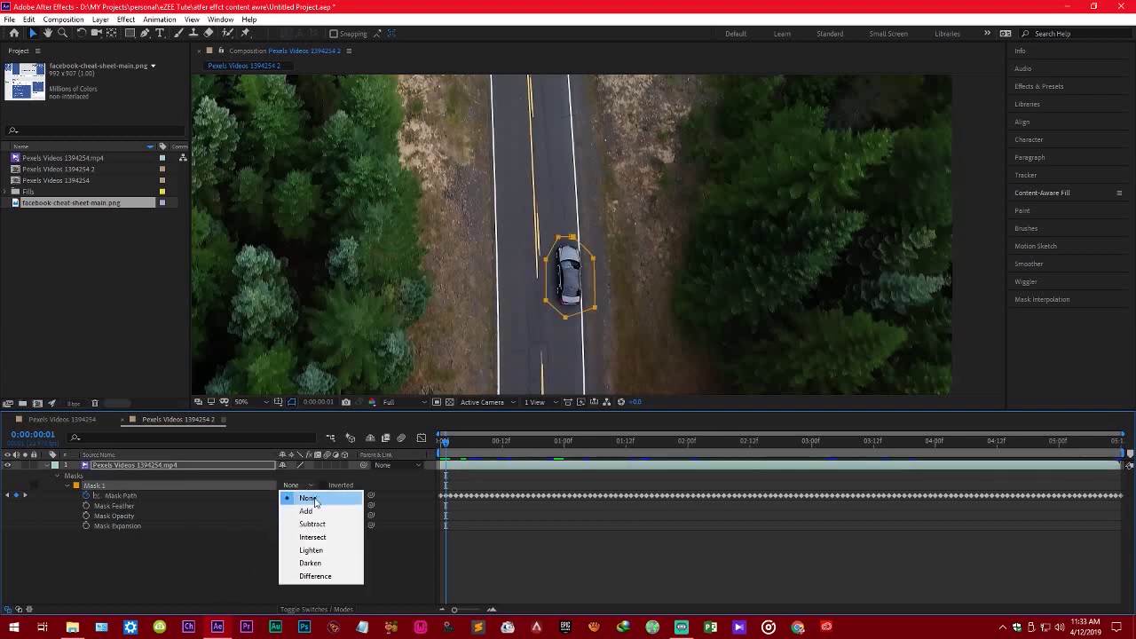
{"action": "left_click", "coordinate": [307, 498]}
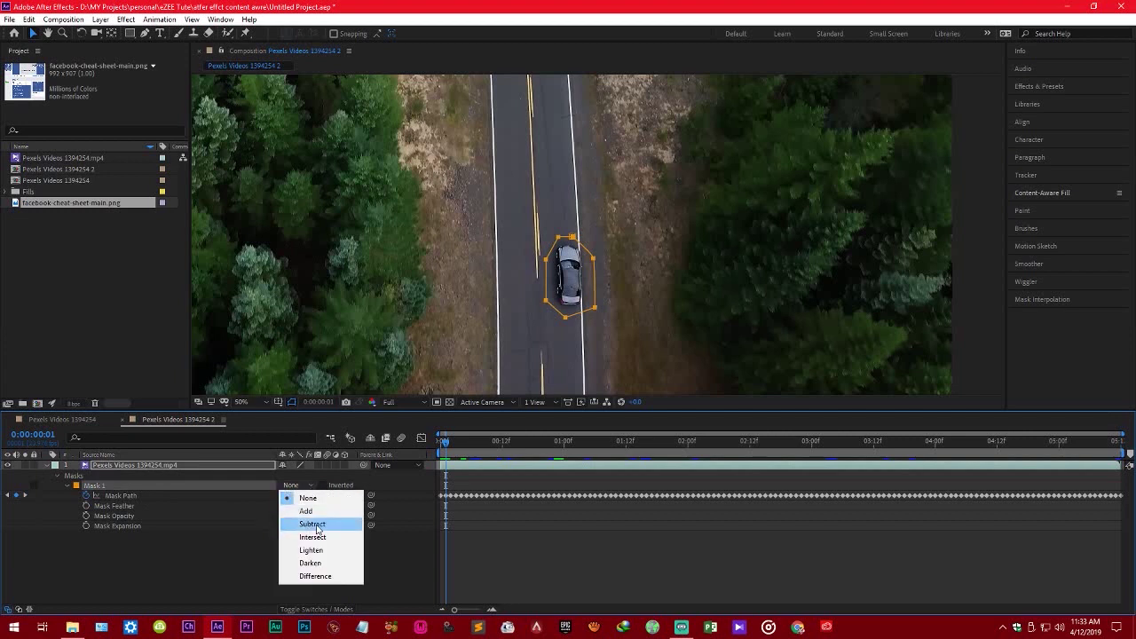
{"action": "left_click", "coordinate": [315, 525]}
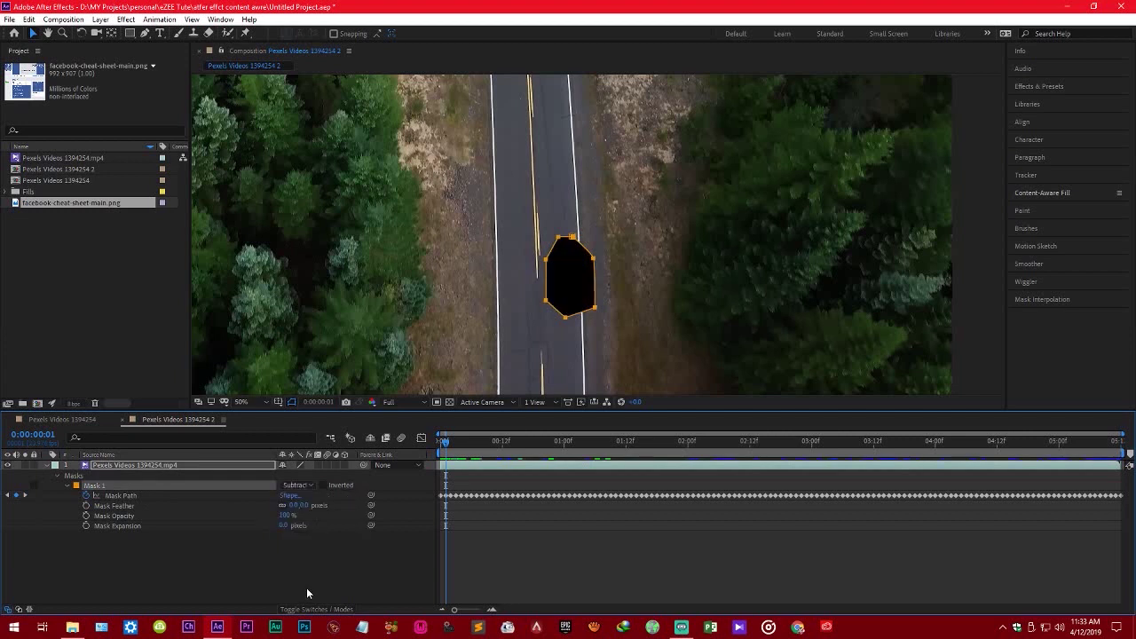
{"action": "left_click", "coordinate": [297, 485]}
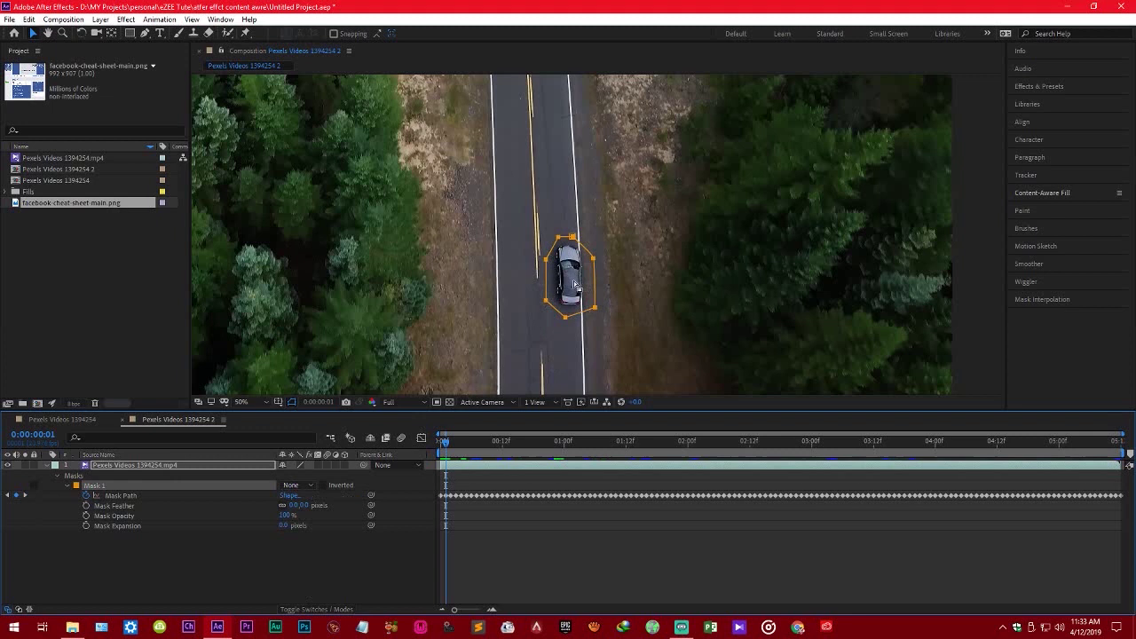
{"action": "left_click", "coordinate": [297, 484]}
{"action": "left_click", "coordinate": [324, 525]}
{"action": "key", "text": "Home"}
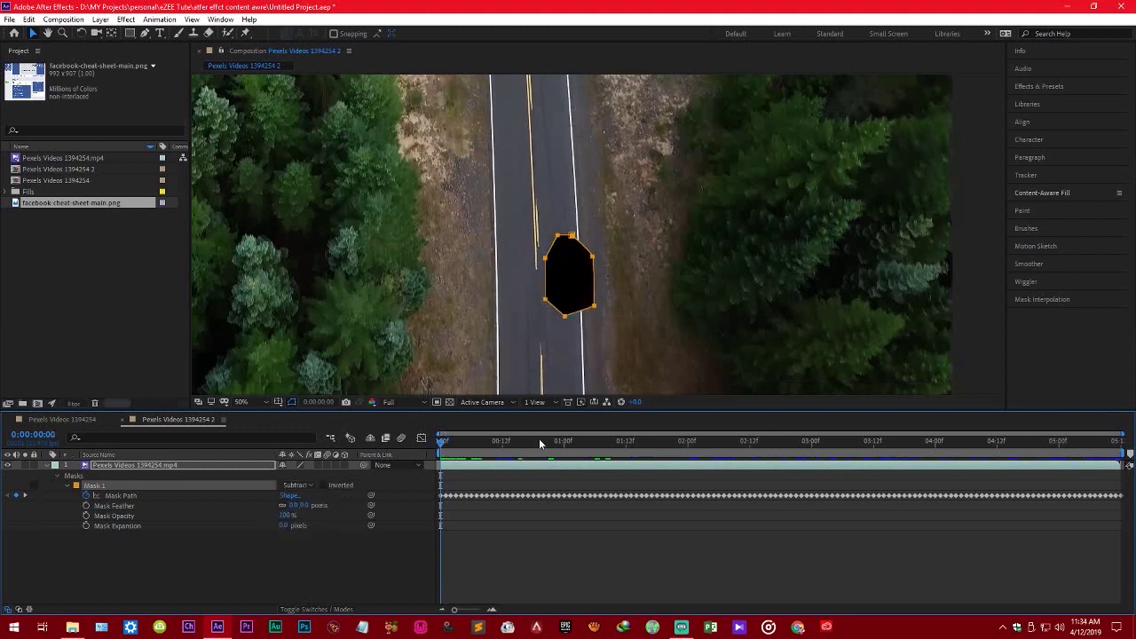
Step: Expand the Content-Aware Fill settings, checking the Window panel list
{"action": "left_click", "coordinate": [1047, 192]}
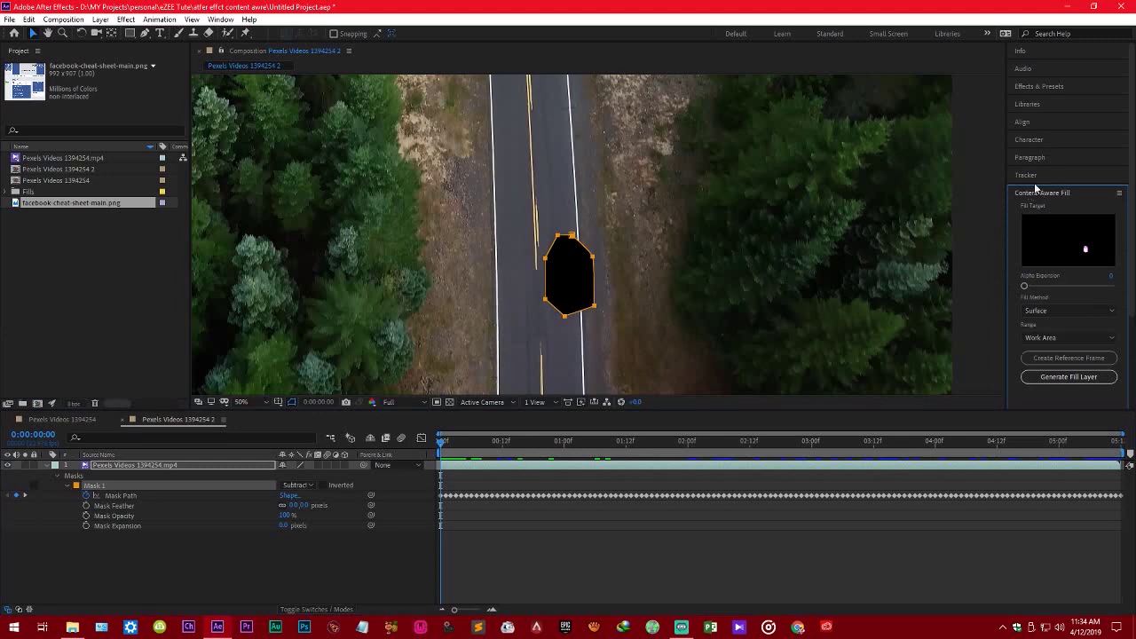
{"action": "left_click", "coordinate": [229, 22]}
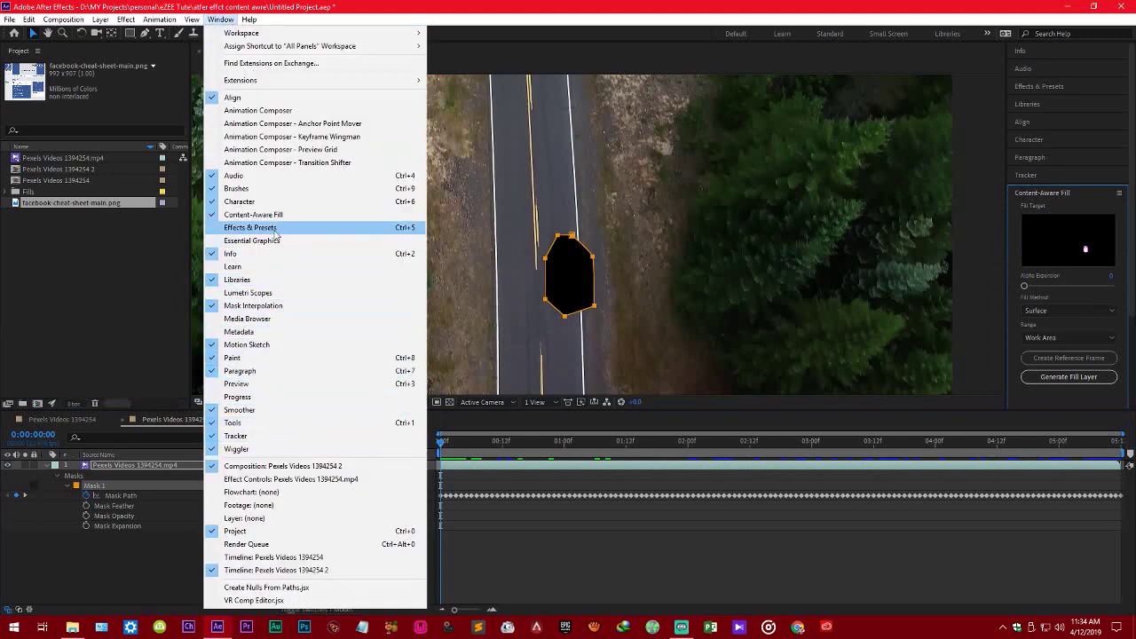
{"action": "left_click", "coordinate": [250, 216]}
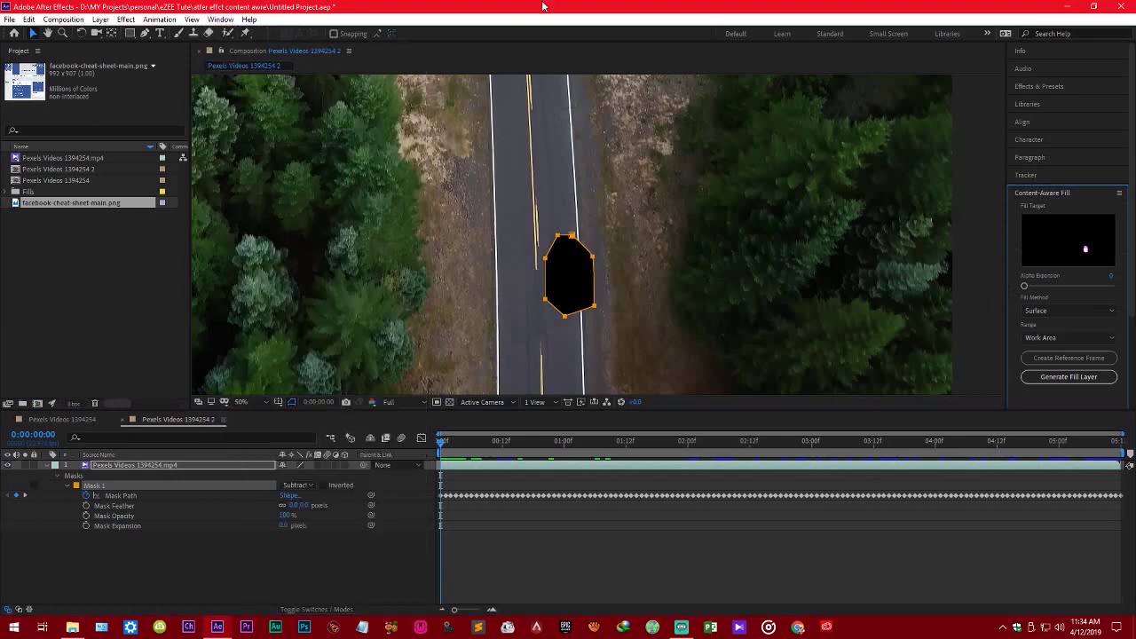
Step: Change the Content-Aware Fill method from Surface to Object
{"action": "left_click", "coordinate": [1060, 311]}
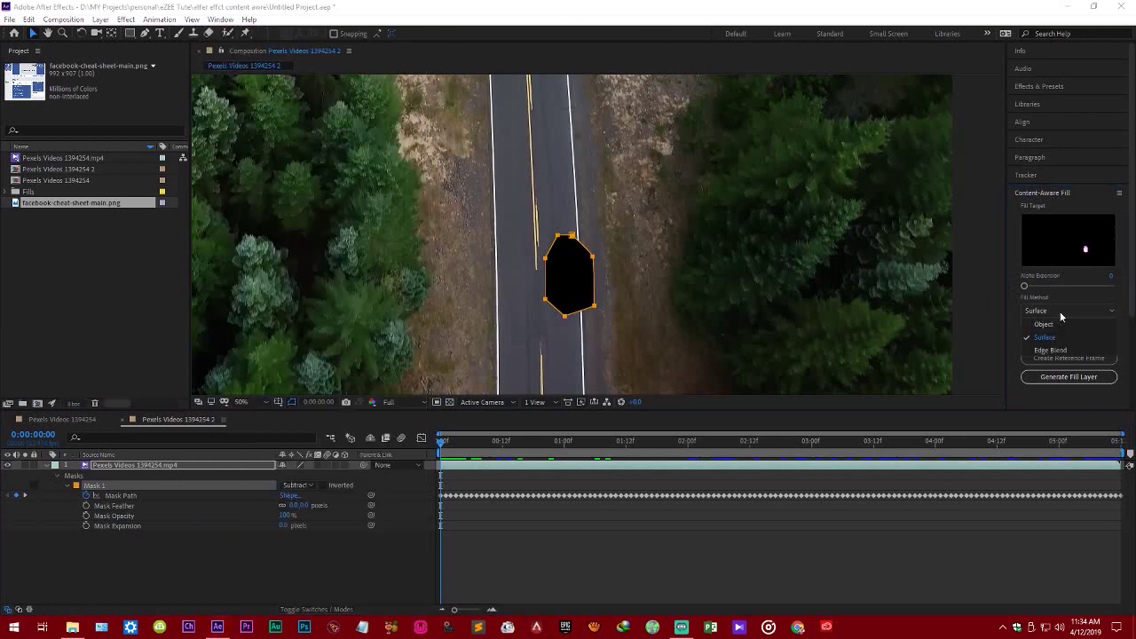
{"action": "left_click", "coordinate": [1056, 325]}
{"action": "left_click", "coordinate": [1056, 311]}
{"action": "left_click", "coordinate": [1057, 321]}
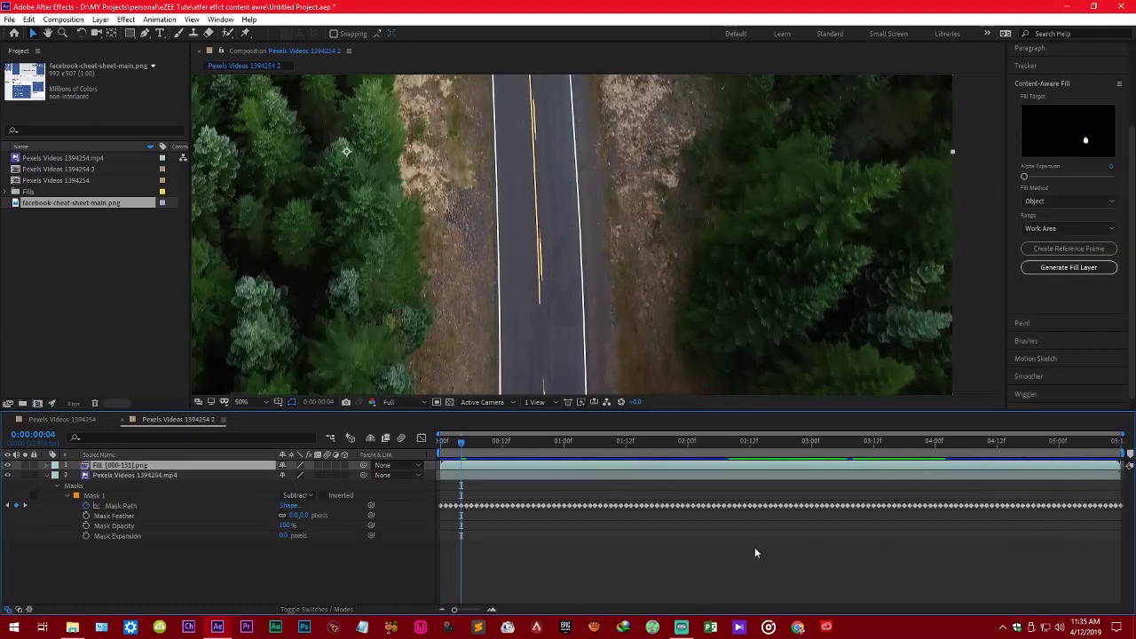
{"action": "mouse_move", "coordinate": [465, 442]}
{"action": "left_mouse_down"}
{"action": "mouse_move", "coordinate": [440, 448]}
{"action": "mouse_move", "coordinate": [558, 446]}
{"action": "left_mouse_up"}
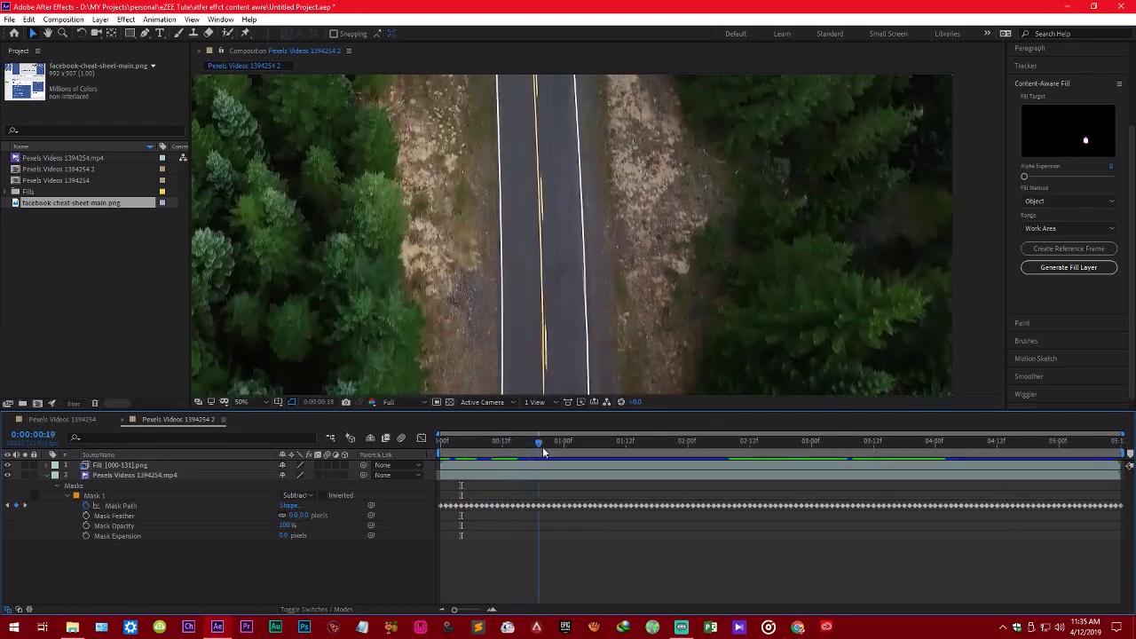
{"action": "left_click", "coordinate": [133, 468]}
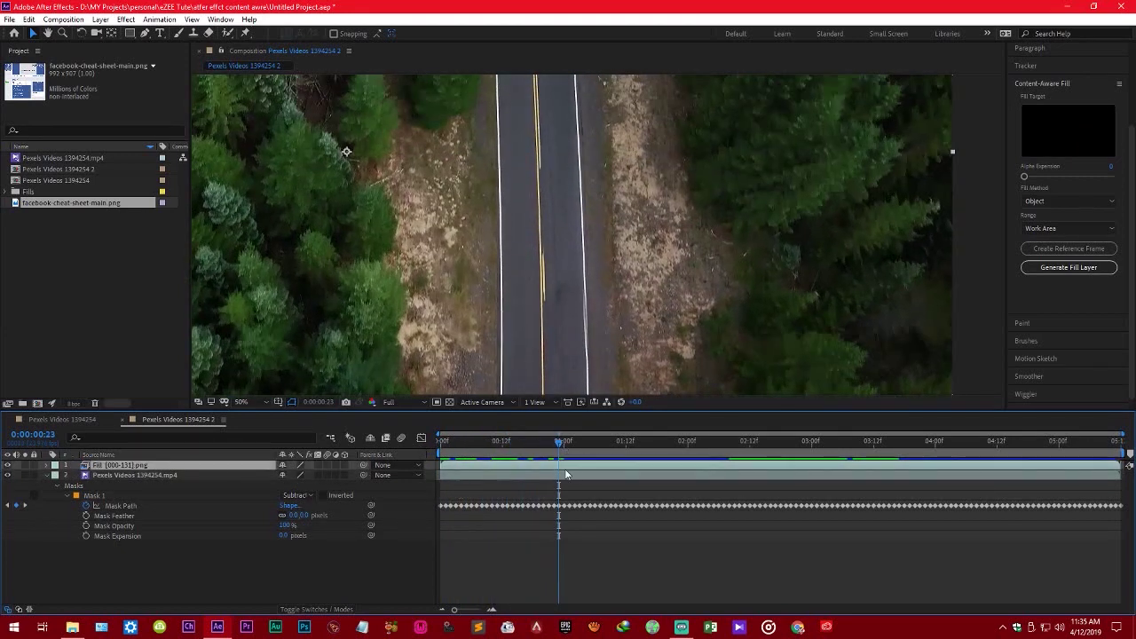
{"action": "left_click", "coordinate": [7, 466]}
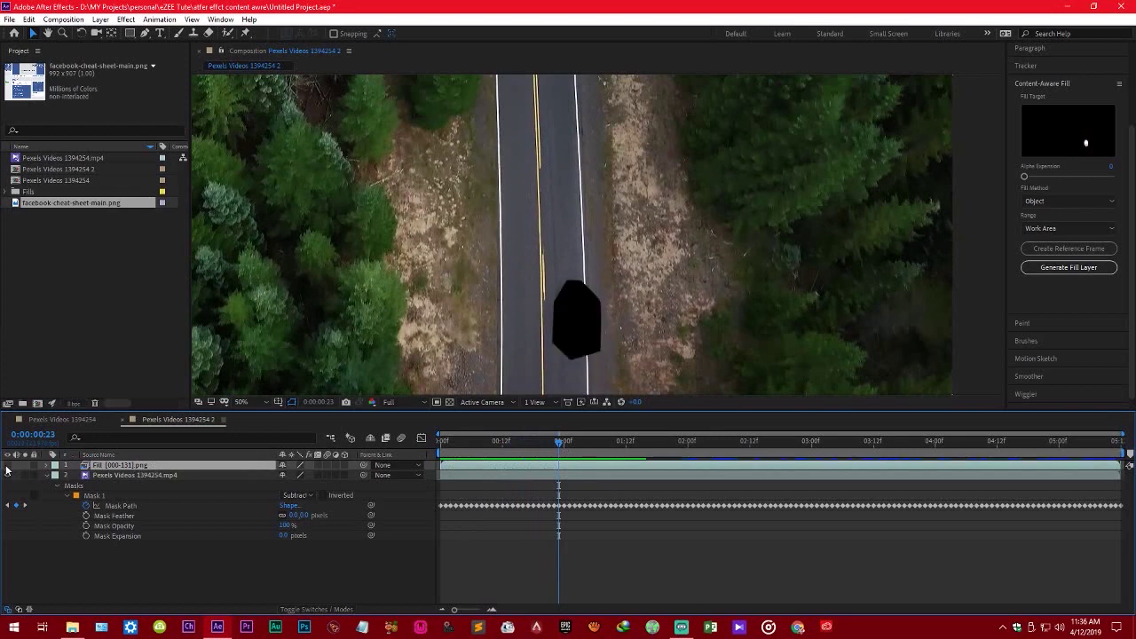
{"action": "left_click", "coordinate": [7, 466]}
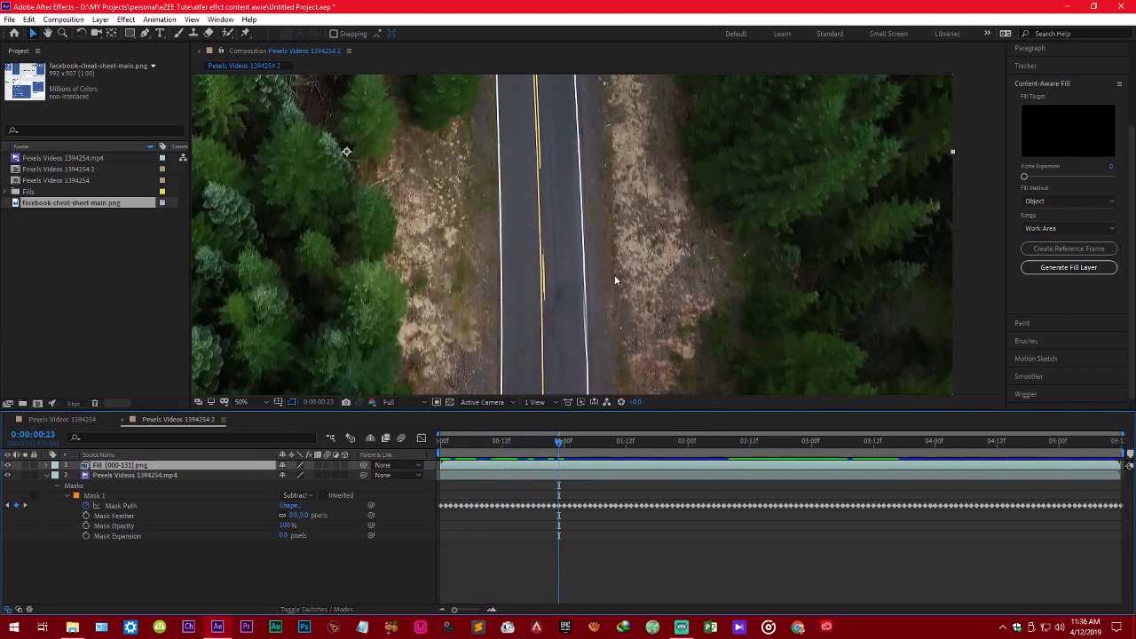
{"action": "left_click_drag", "start_coordinate": [515, 440], "coordinate": [548, 441]}
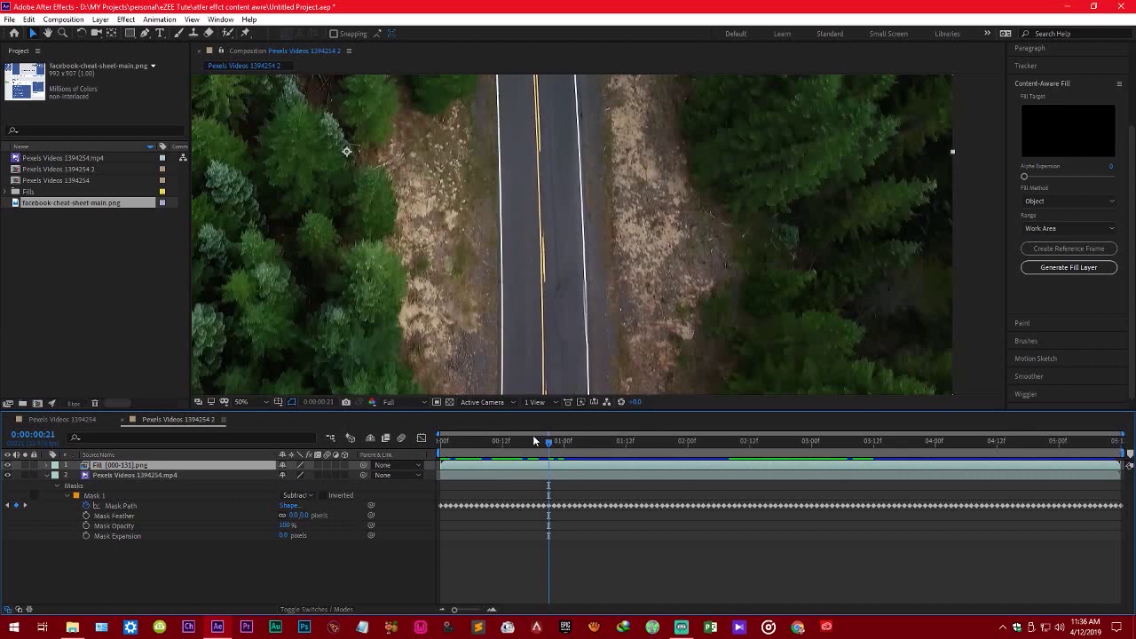
{"action": "left_click_drag", "start_coordinate": [461, 439], "coordinate": [441, 440]}
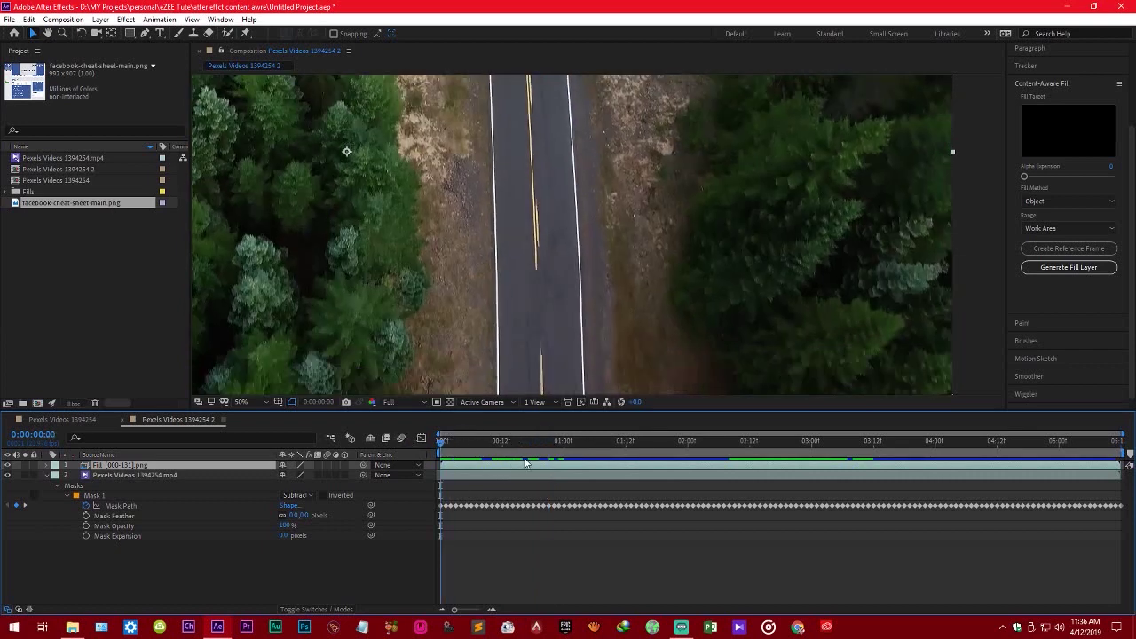
{"action": "scroll", "coordinate": [531, 360], "scroll_direction": "down", "scroll_amount": 1}
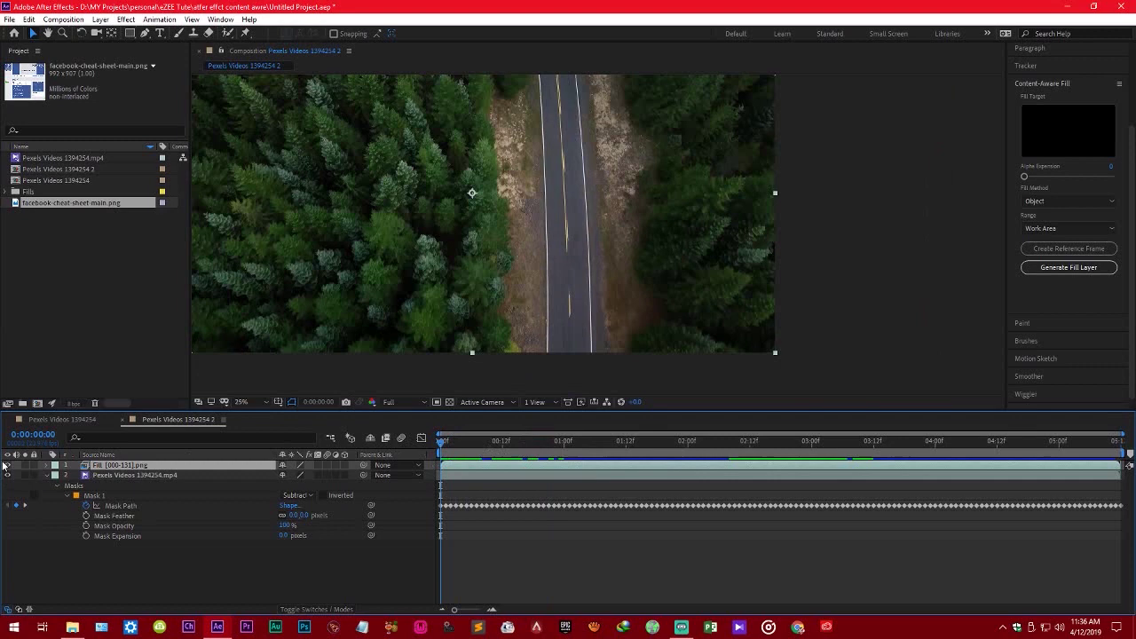
{"action": "left_click", "coordinate": [354, 475]}
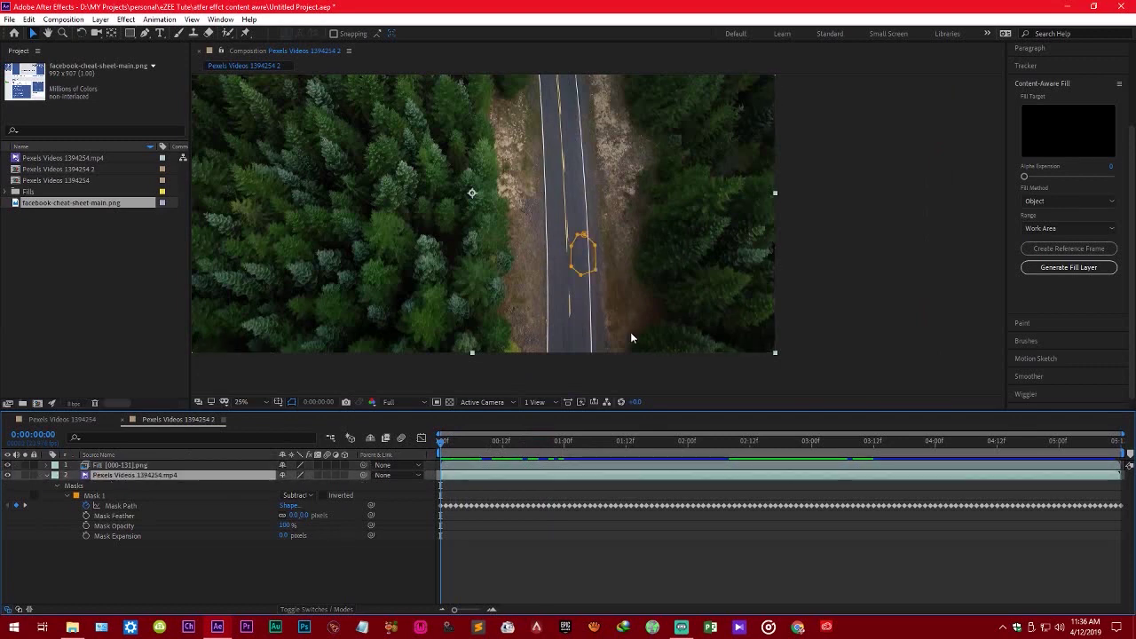
{"action": "scroll", "coordinate": [630, 332], "scroll_direction": "up", "scroll_amount": 3}
{"action": "left_click", "coordinate": [500, 441]}
{"action": "mouse_move", "coordinate": [501, 441]}
{"action": "left_mouse_down"}
{"action": "mouse_move", "coordinate": [517, 441]}
{"action": "mouse_move", "coordinate": [486, 449]}
{"action": "mouse_move", "coordinate": [503, 444]}
{"action": "left_mouse_up"}
{"action": "left_click", "coordinate": [292, 402]}
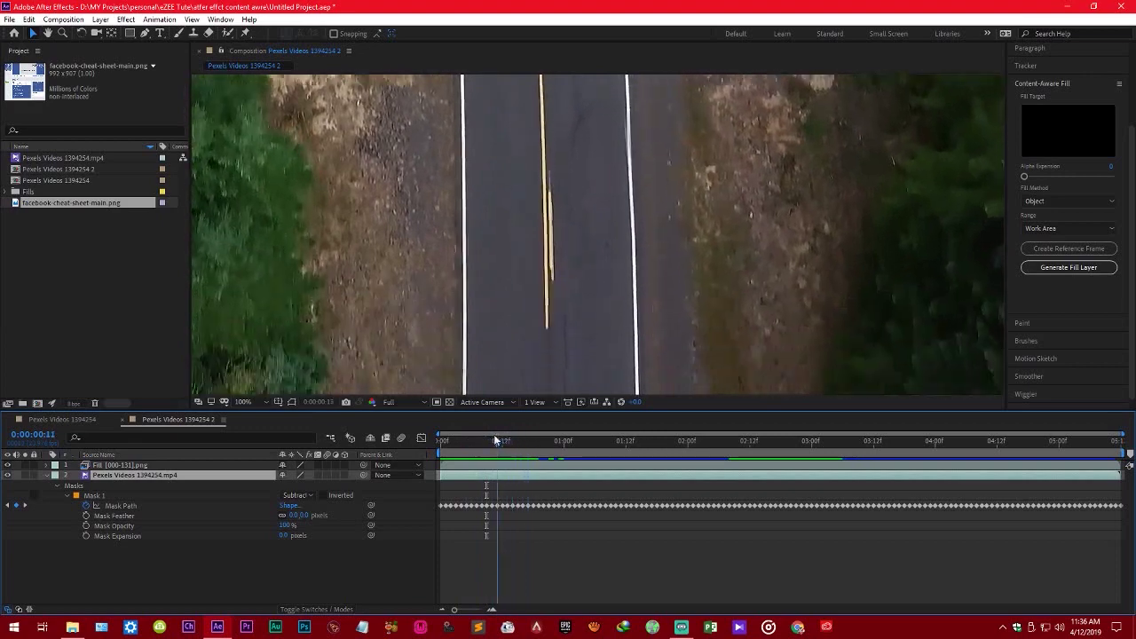
{"action": "mouse_move", "coordinate": [503, 445]}
{"action": "left_mouse_down"}
{"action": "mouse_move", "coordinate": [532, 428]}
{"action": "mouse_move", "coordinate": [497, 435]}
{"action": "left_mouse_up"}
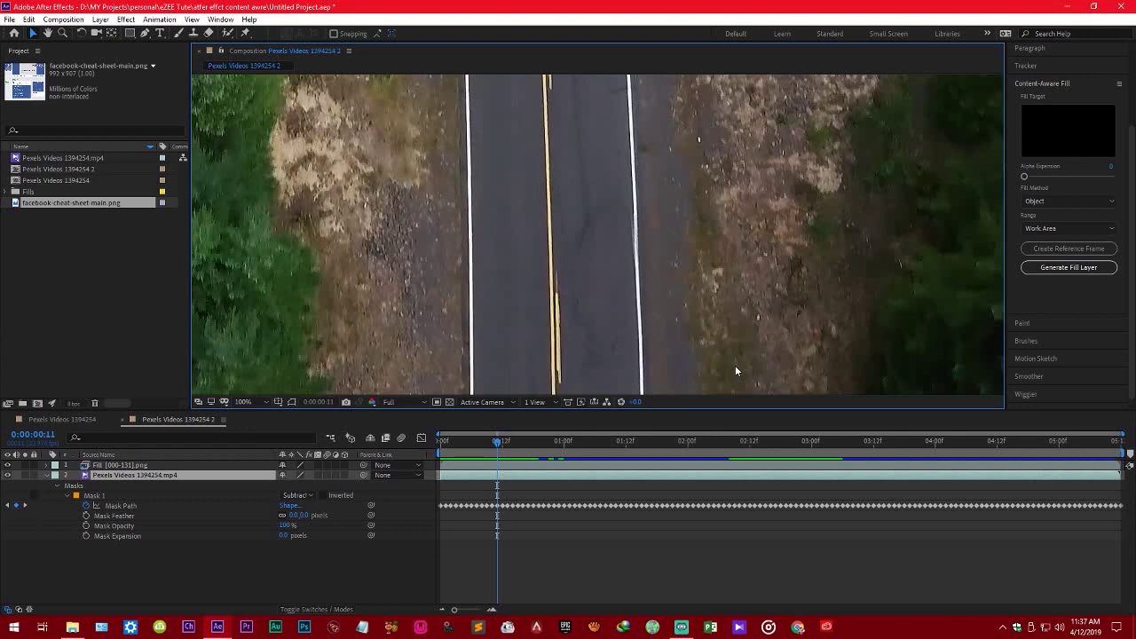
{"action": "left_click", "coordinate": [1033, 203]}
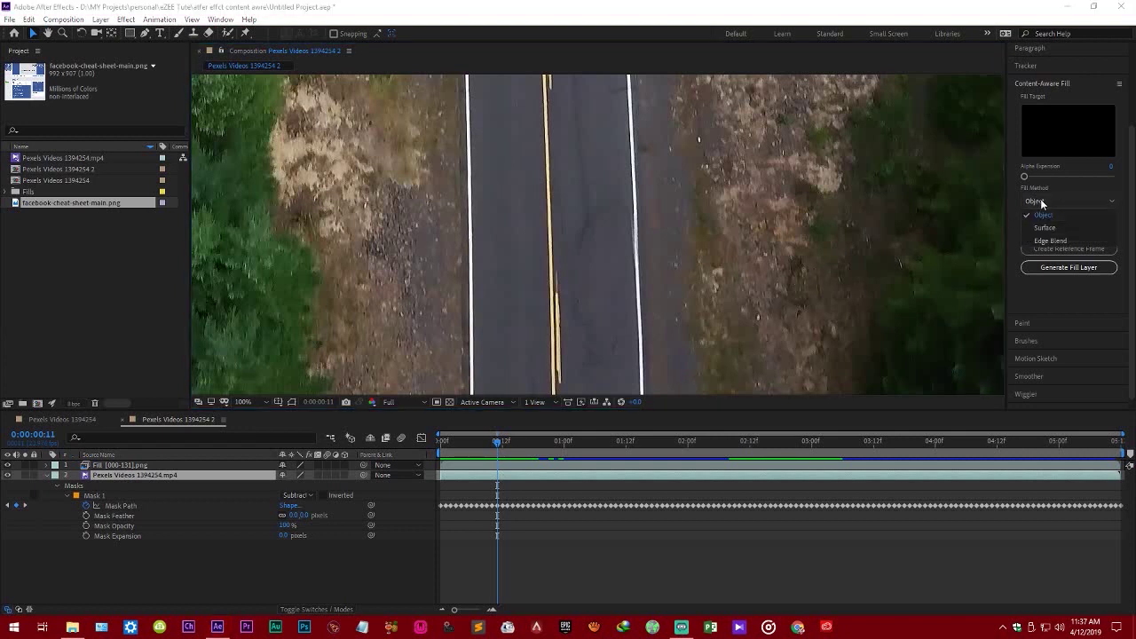
{"action": "left_click", "coordinate": [1050, 199]}
{"action": "left_click", "coordinate": [1050, 227]}
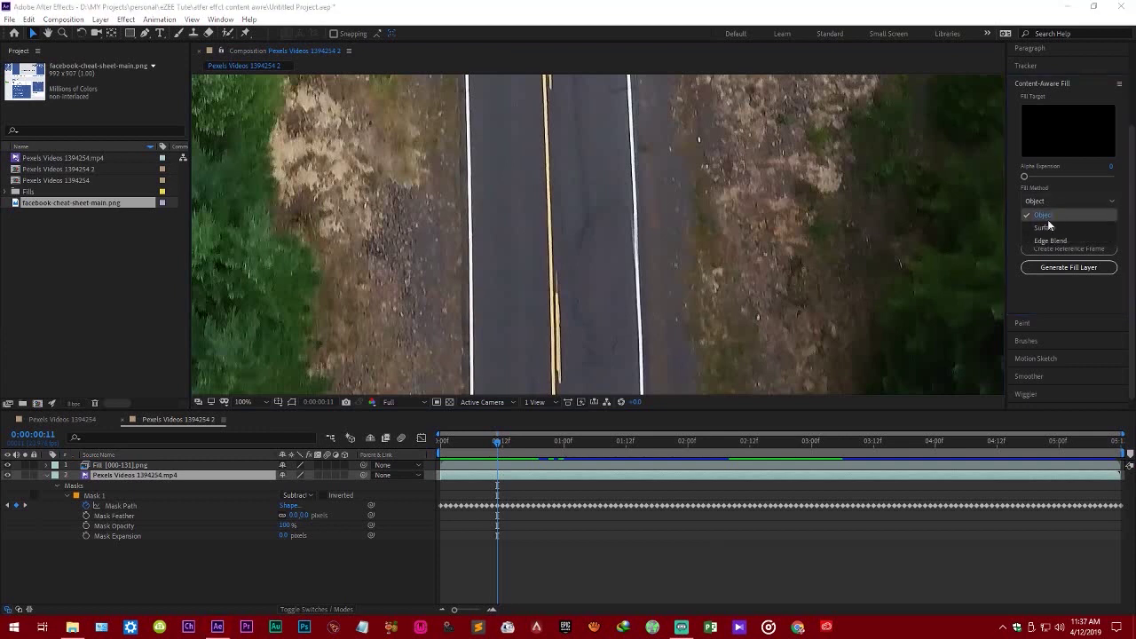
{"action": "left_click", "coordinate": [1083, 277]}
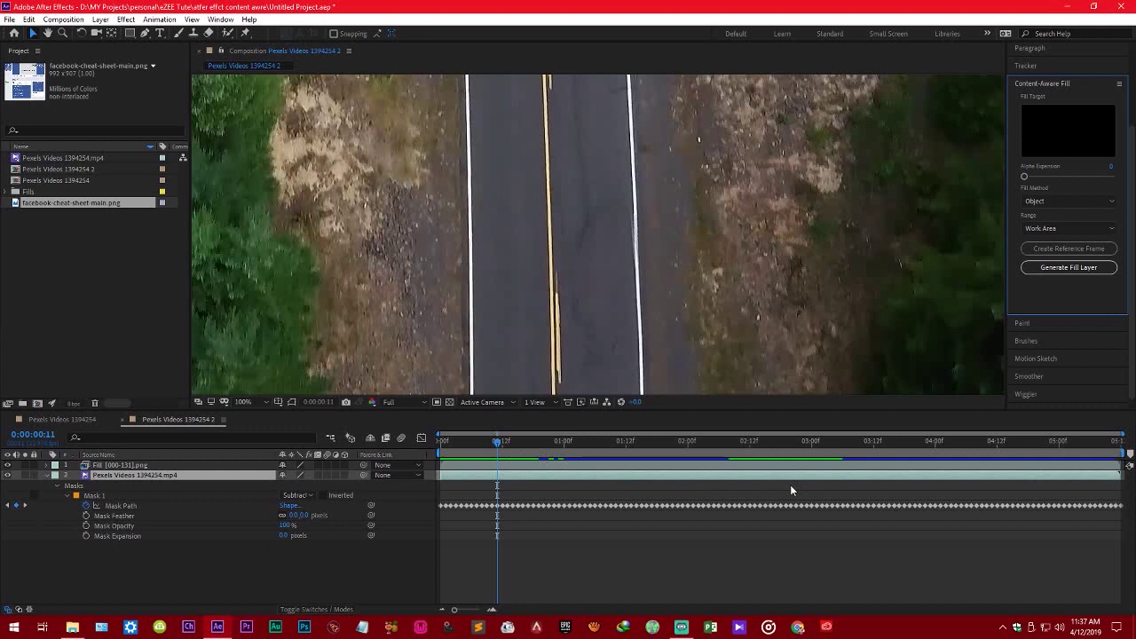
{"action": "left_click", "coordinate": [1069, 200]}
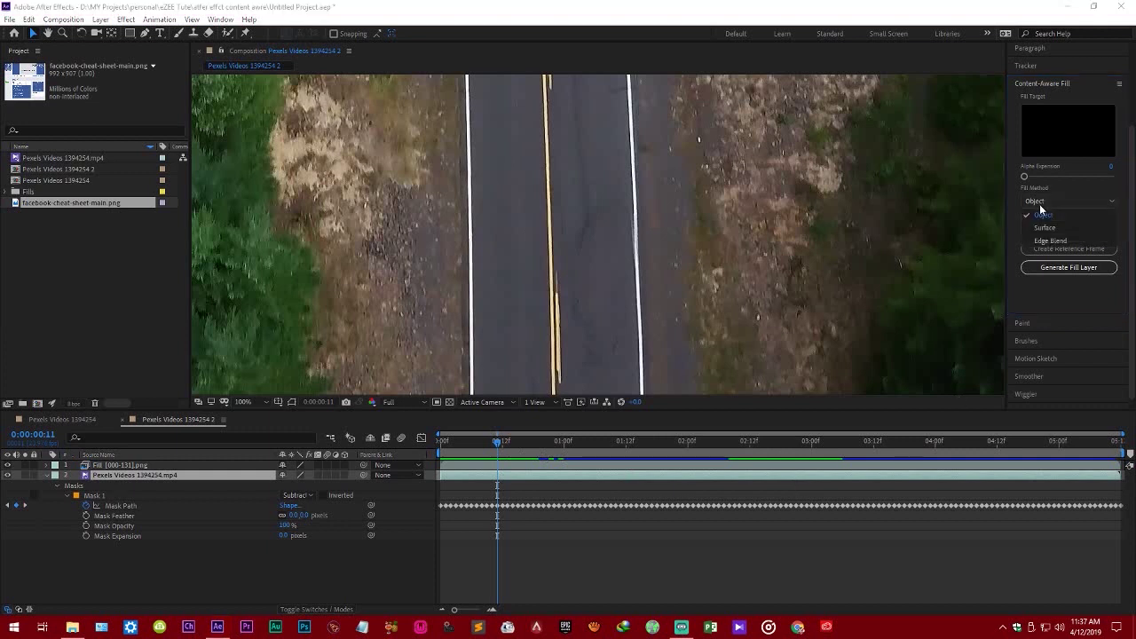
{"action": "left_click", "coordinate": [1065, 228]}
{"action": "left_click", "coordinate": [1062, 199]}
{"action": "left_click", "coordinate": [1065, 236]}
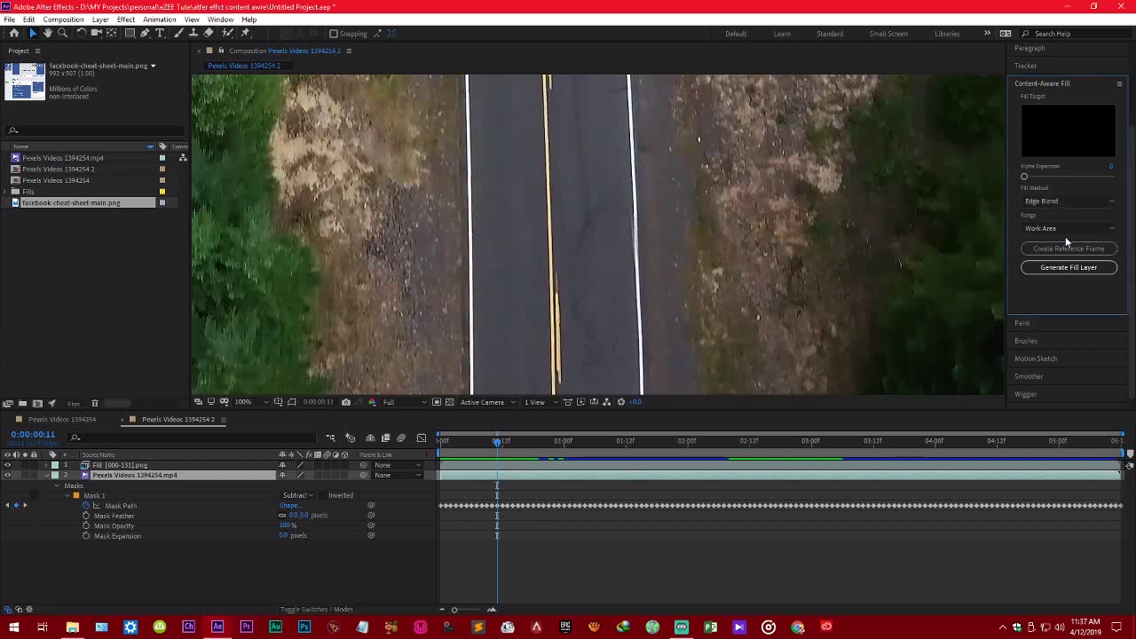
{"action": "left_click", "coordinate": [1063, 200]}
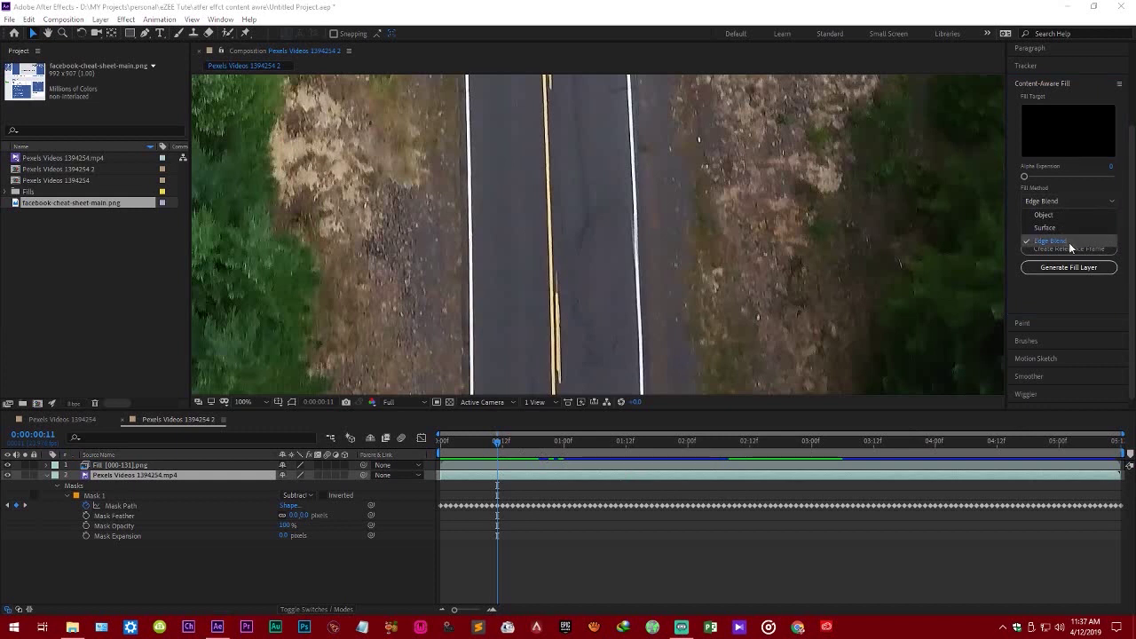
{"action": "left_click", "coordinate": [1070, 235]}
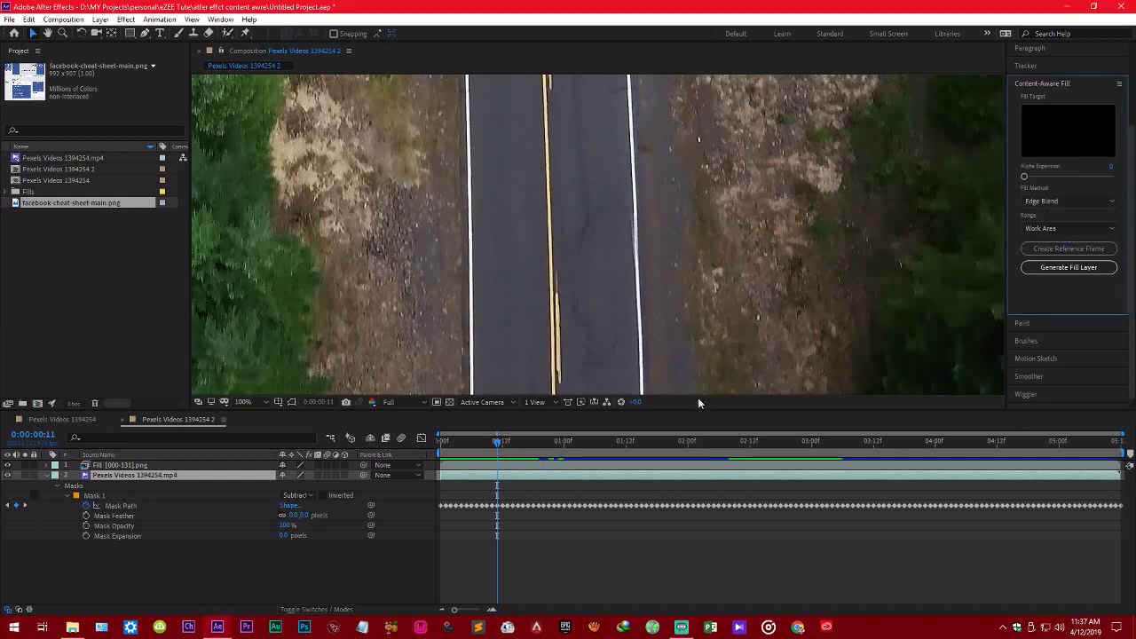
{"action": "left_click", "coordinate": [1052, 198]}
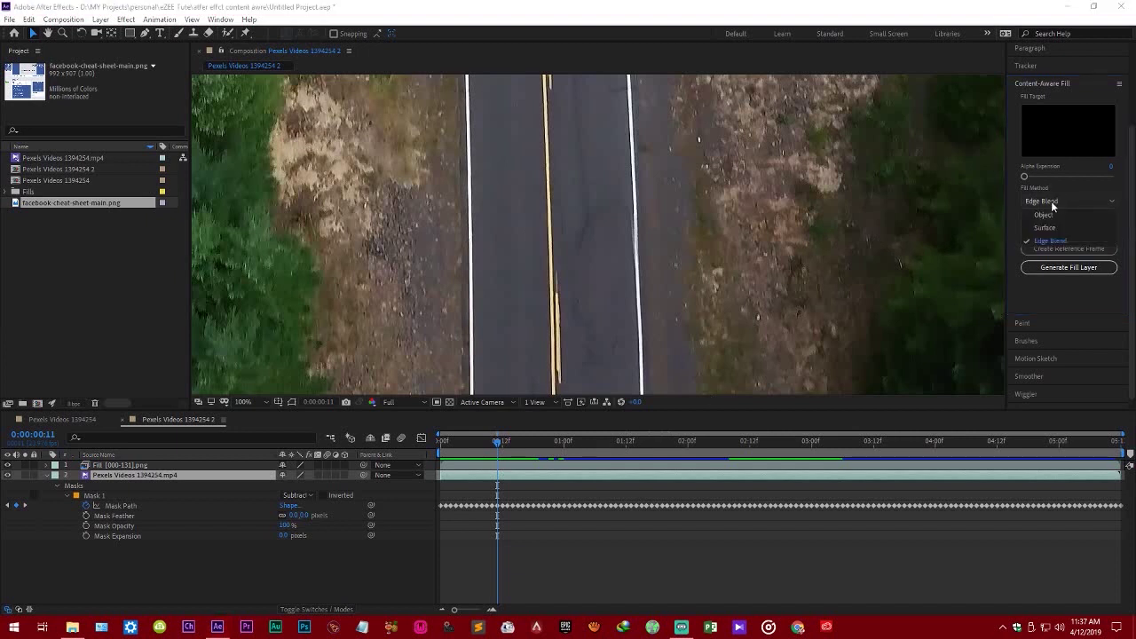
{"action": "left_click", "coordinate": [1082, 199]}
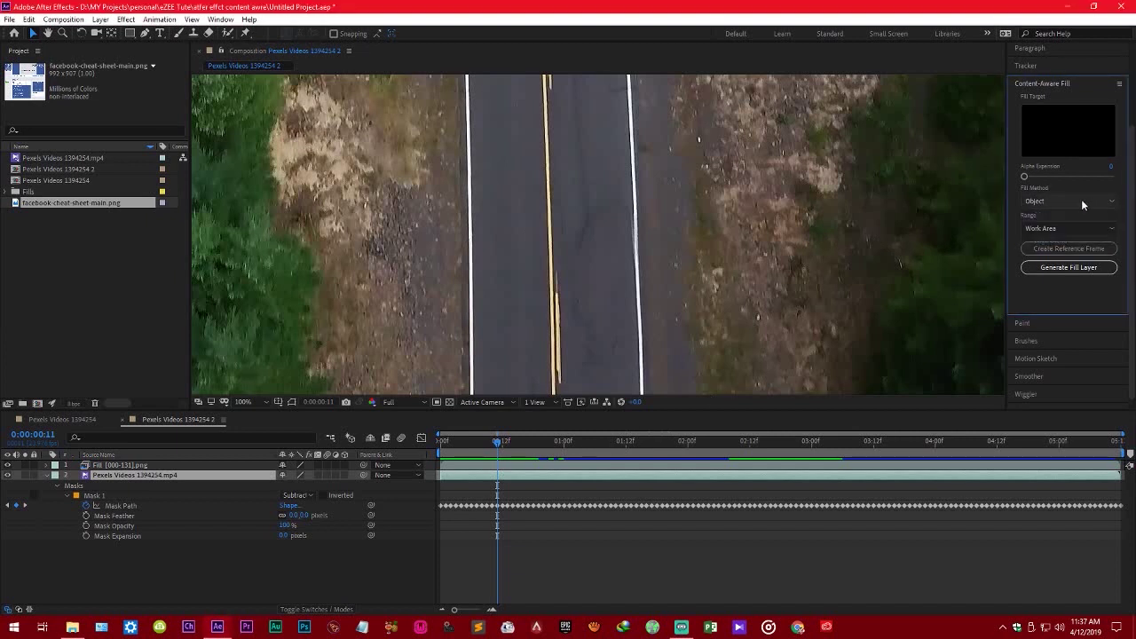